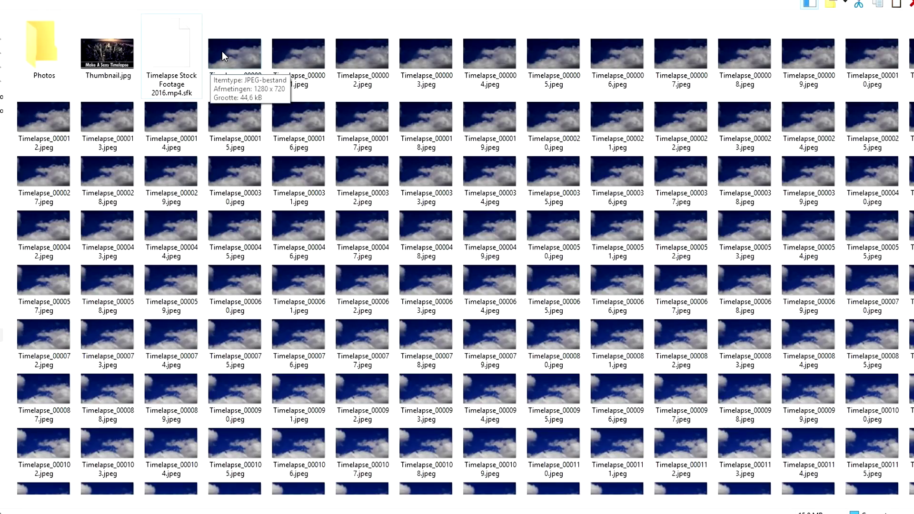
scroll(222, 50, down, 10)
scroll(222, 51, up, 10)
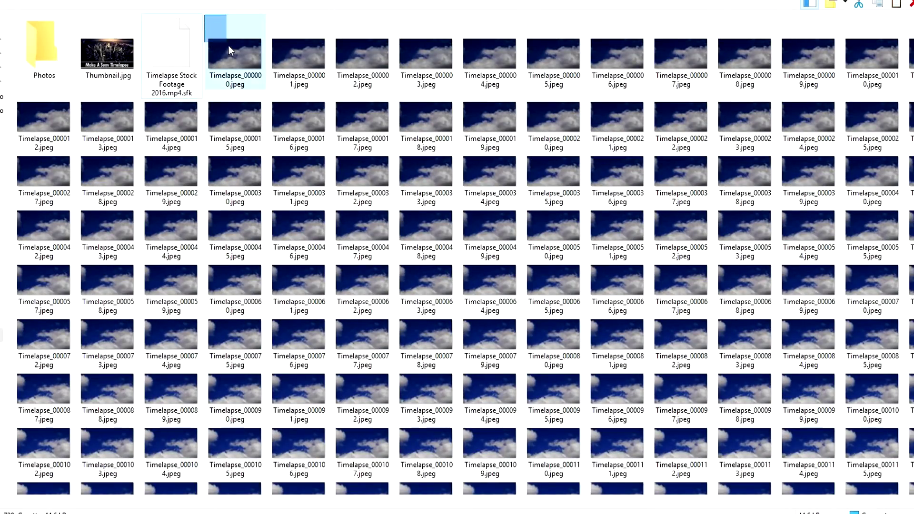
drag(229, 45, 500, 200)
scroll(500, 286, down, 3)
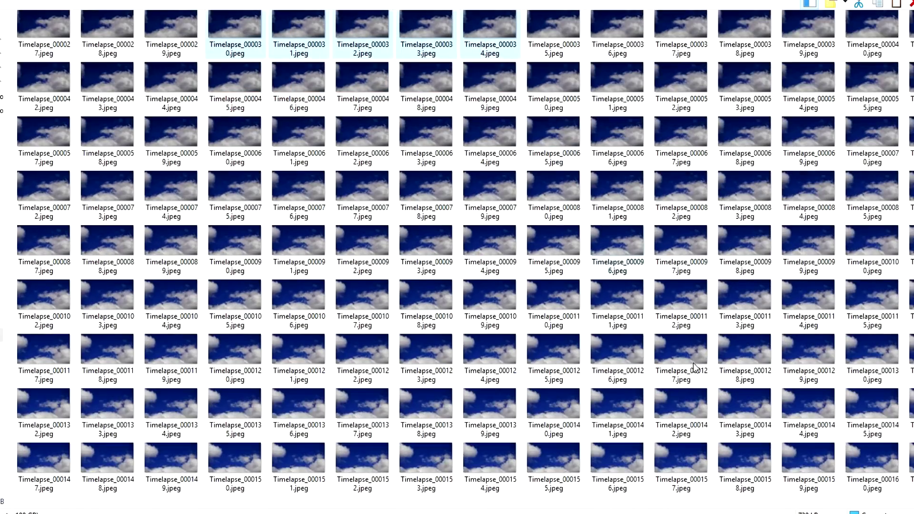
scroll(694, 367, down, 5)
Rubber-band select every numbered Timelapse JPEG from the last frame back to Timelapse_000000.jpeg.
mouse_move(878, 429)
mouse_down()
mouse_move(157, 165)
mouse_move(45, 30)
mouse_up()
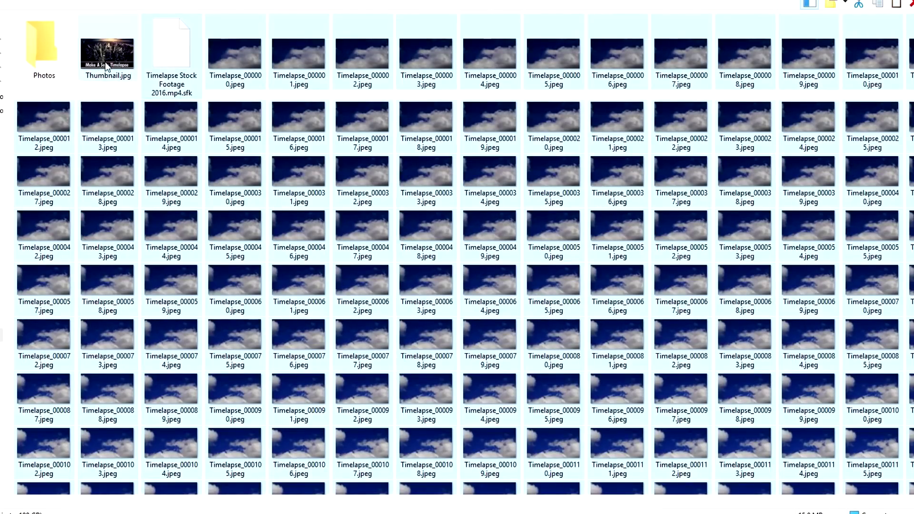
scroll(371, 215, down, 10)
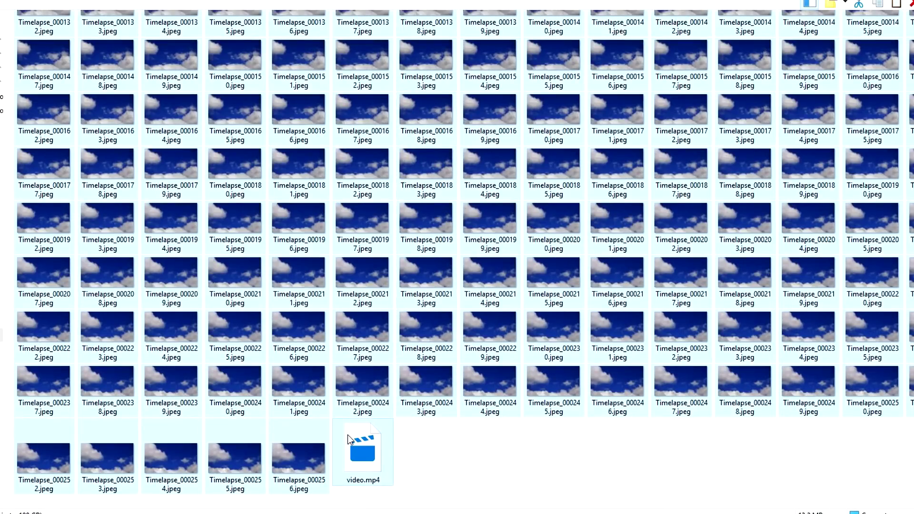
scroll(459, 304, up, 10)
scroll(437, 205, down, 10)
scroll(423, 188, up, 5)
scroll(422, 188, up, 5)
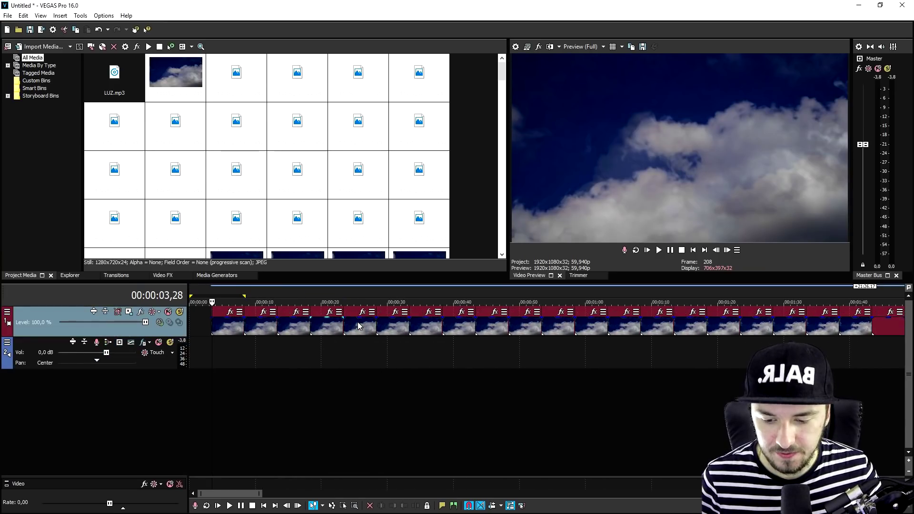
scroll(358, 324, down, 5)
scroll(400, 315, down, 3)
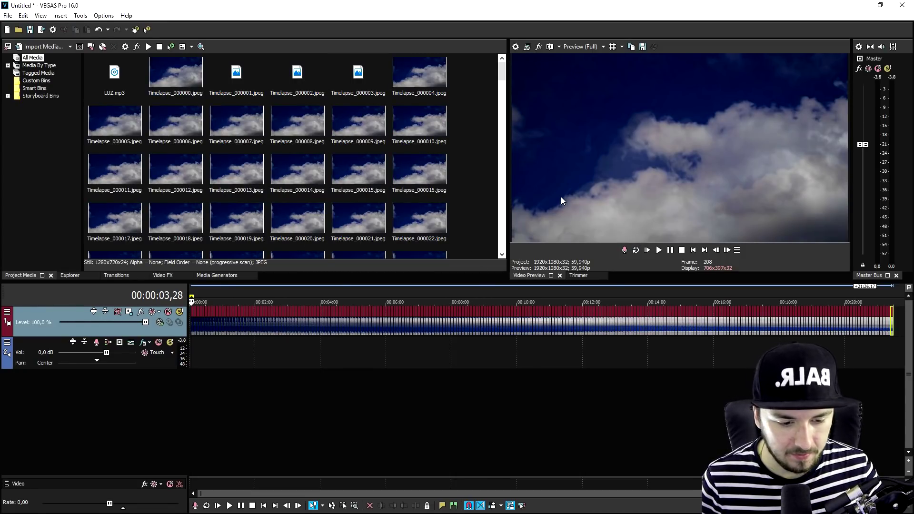
Scrub the strip of still frames from the project start through to the very end of the sequence.
click(693, 250)
scroll(412, 334, up, 5)
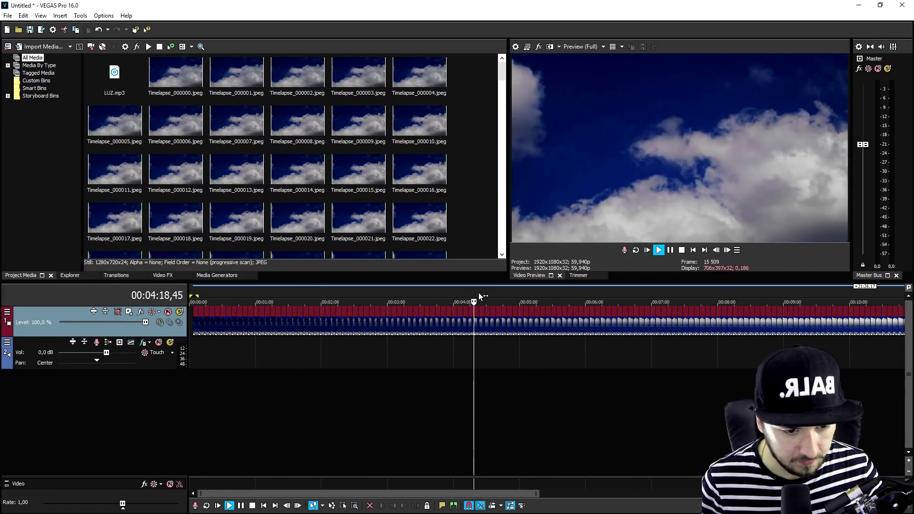
drag(480, 295, 691, 296)
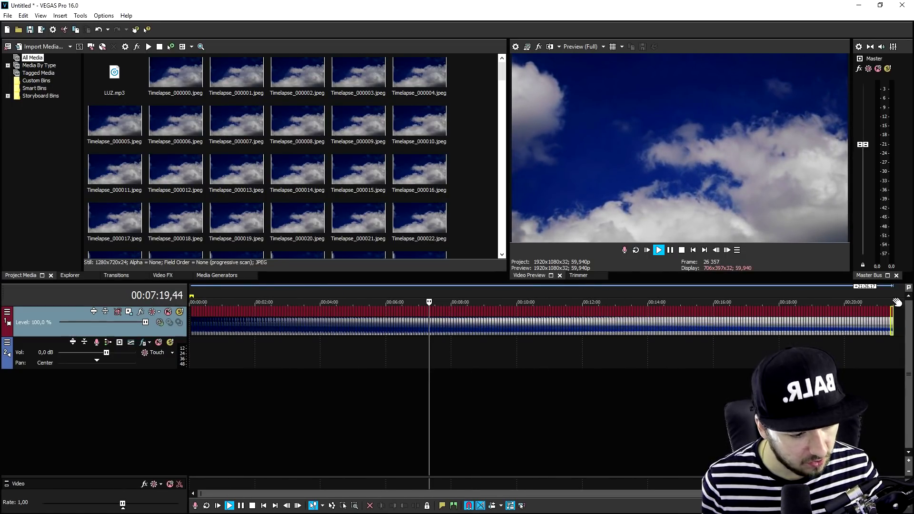
click(878, 297)
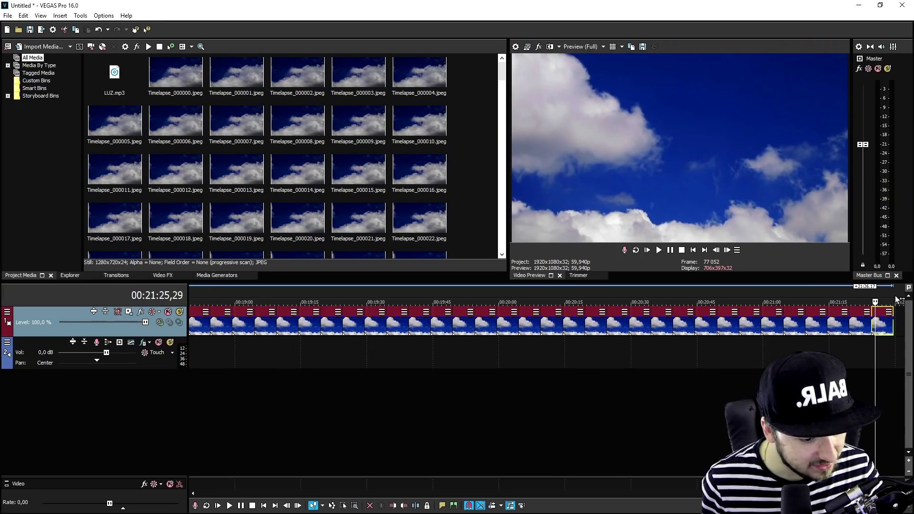
drag(875, 300, 894, 300)
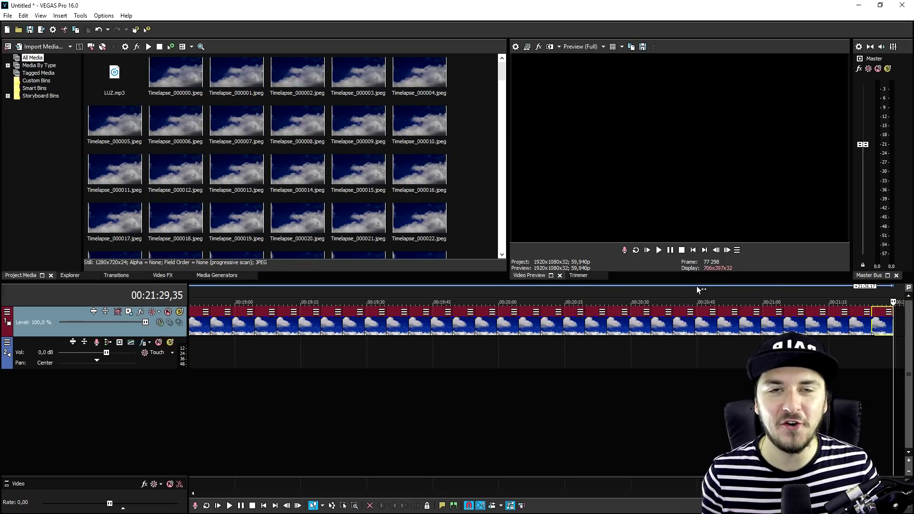
scroll(541, 314, down, 2)
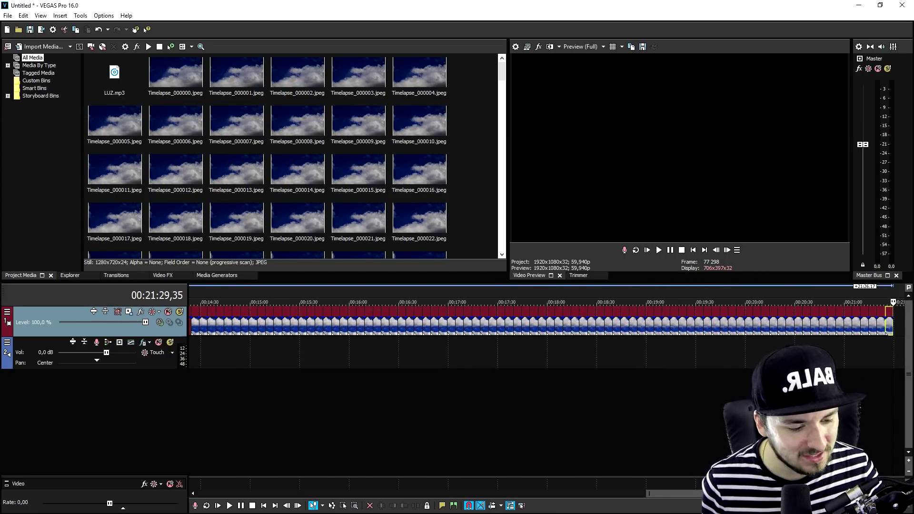
scroll(893, 302, up, 3)
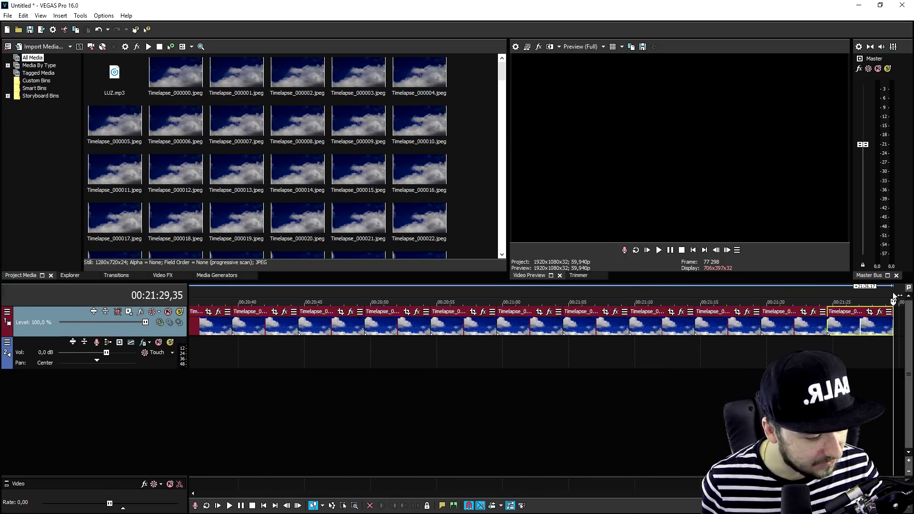
Mark a time region at the end of the sequence and park the playhead back near the start.
drag(894, 297, 439, 291)
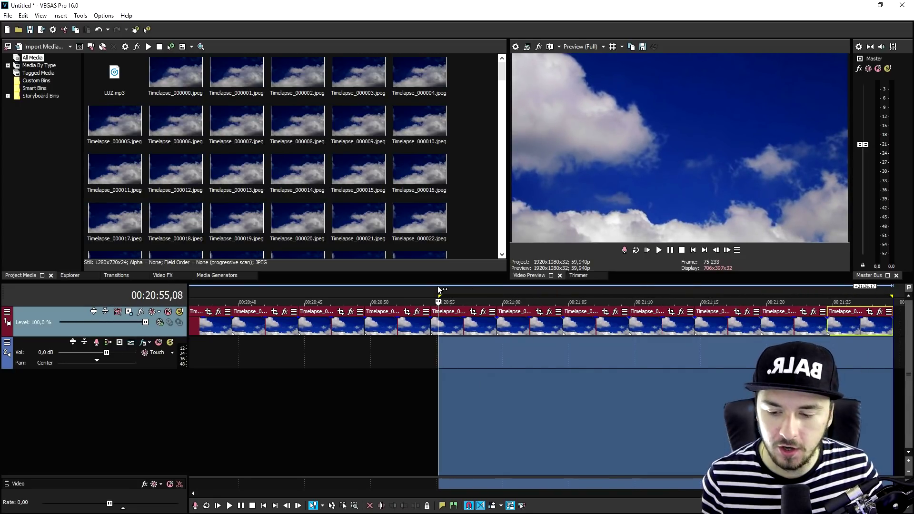
scroll(459, 295, down, 2)
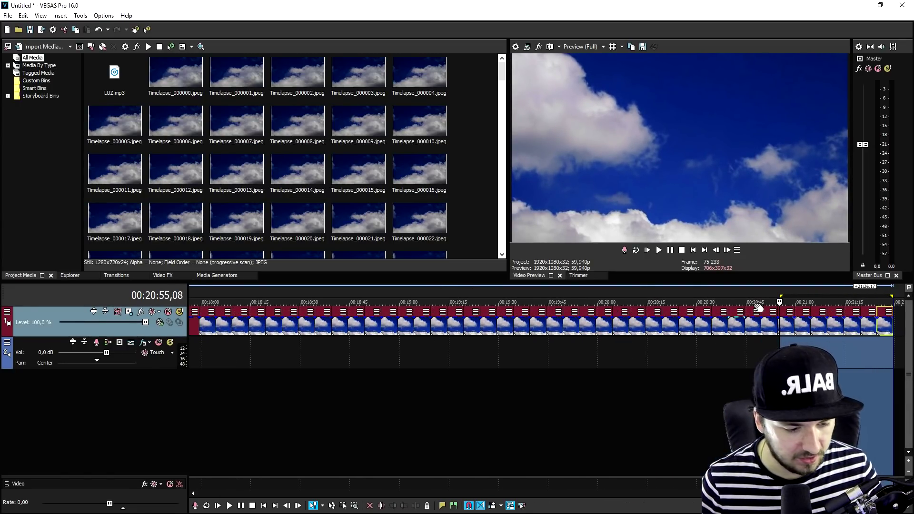
mouse_move(779, 296)
mouse_down()
mouse_move(189, 296)
mouse_move(207, 296)
mouse_up()
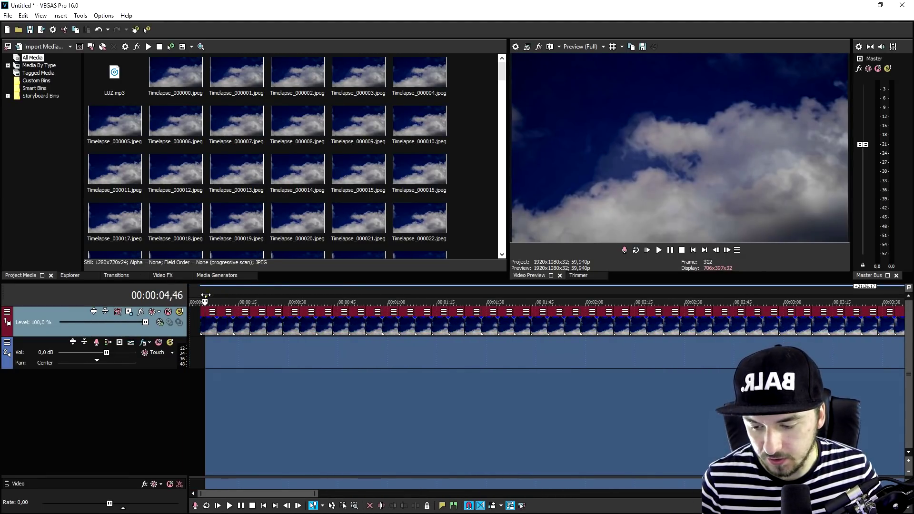
click(202, 296)
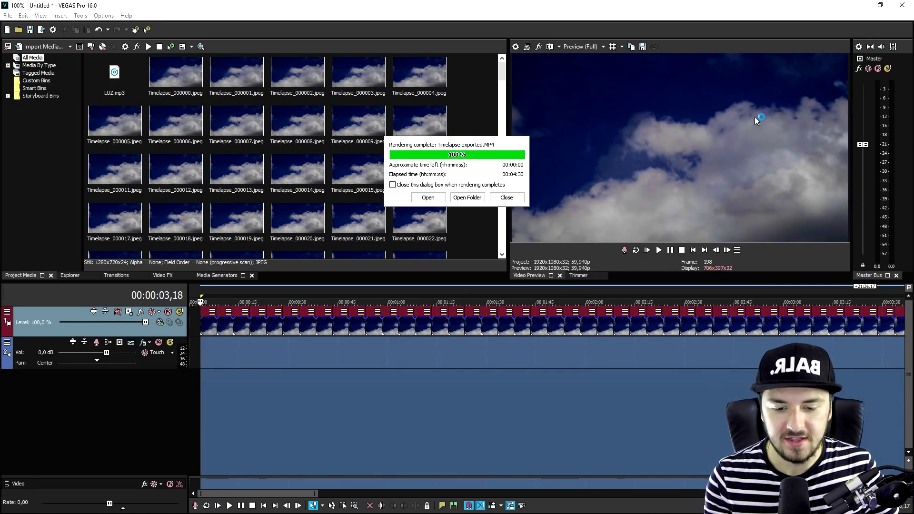
Dismiss the render report and start a new empty project, discarding the old one's changes.
click(506, 197)
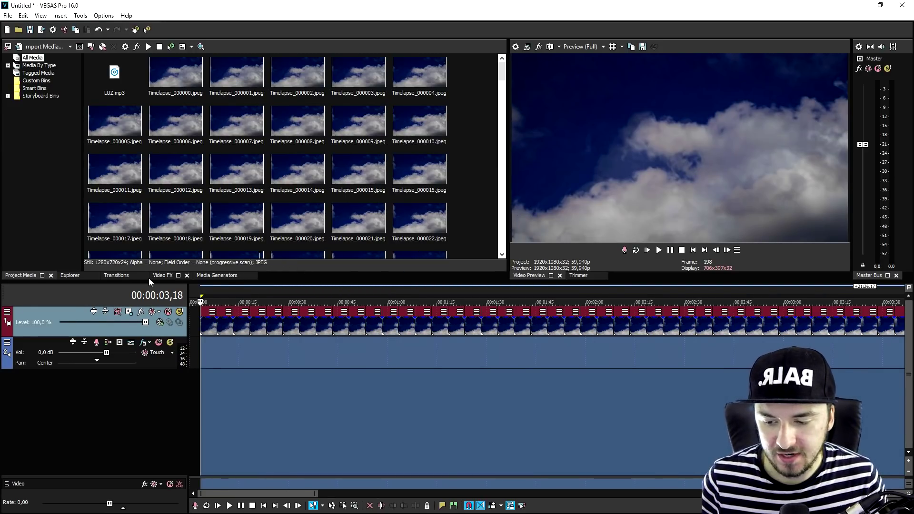
click(163, 275)
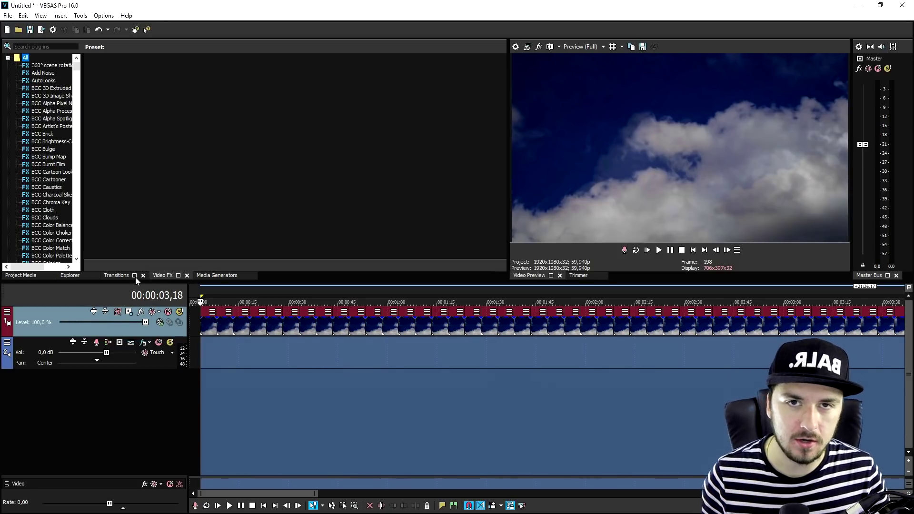
scroll(375, 343, down, 2)
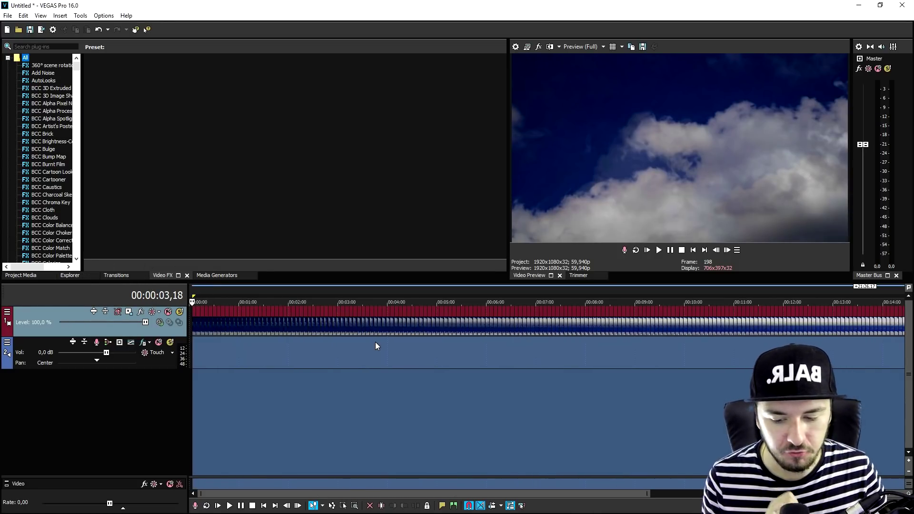
scroll(362, 345, down, 2)
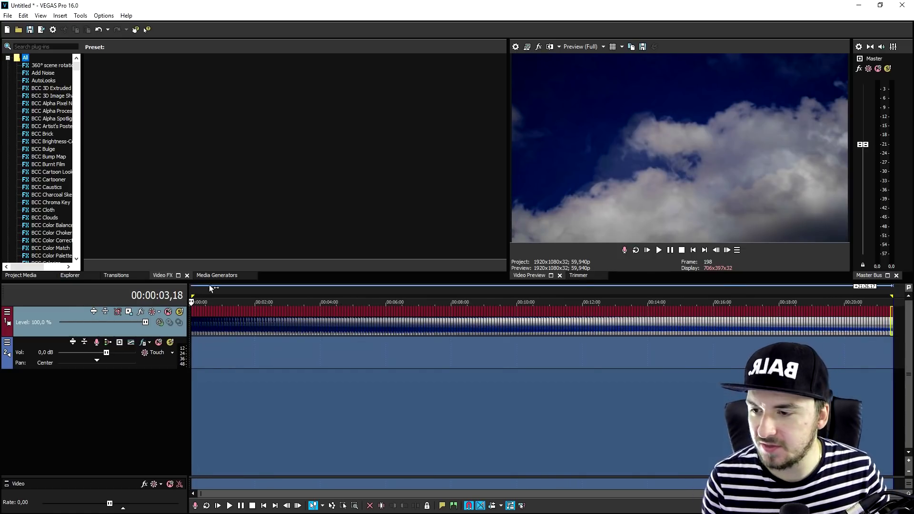
click(9, 14)
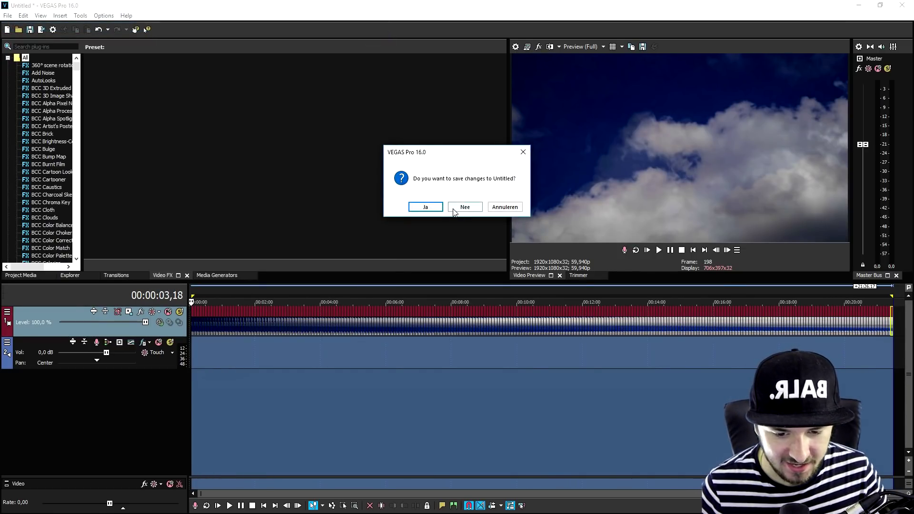
click(464, 208)
key(Return)
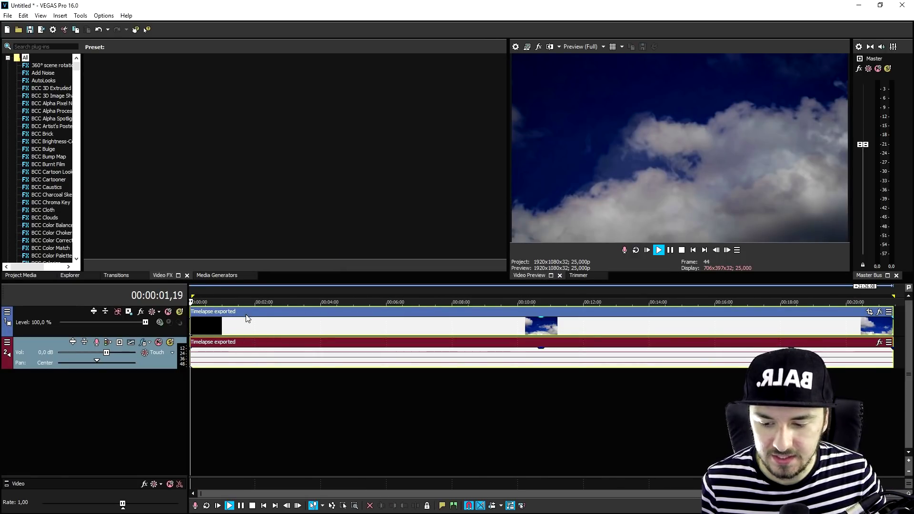
Remove the audio event from the imported Timelapse exported clip, leaving only the video.
click(257, 328)
click(325, 336)
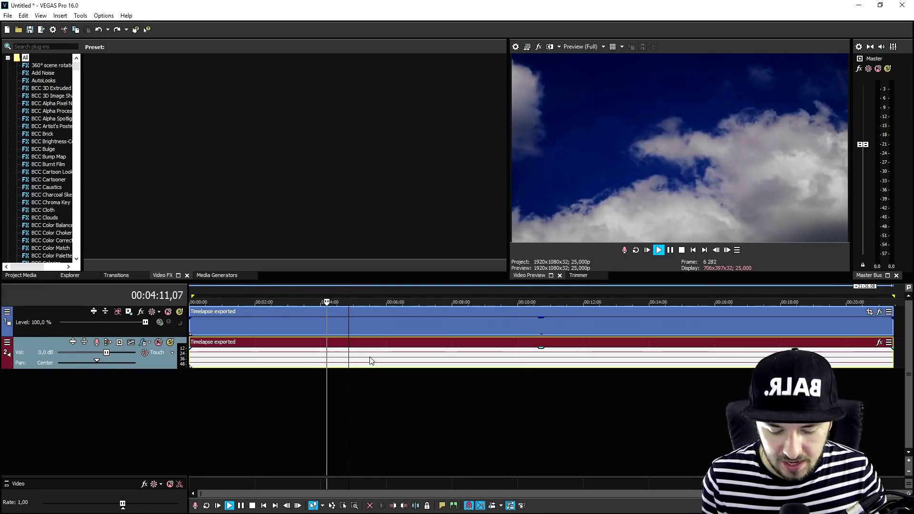
click(365, 352)
key(Delete)
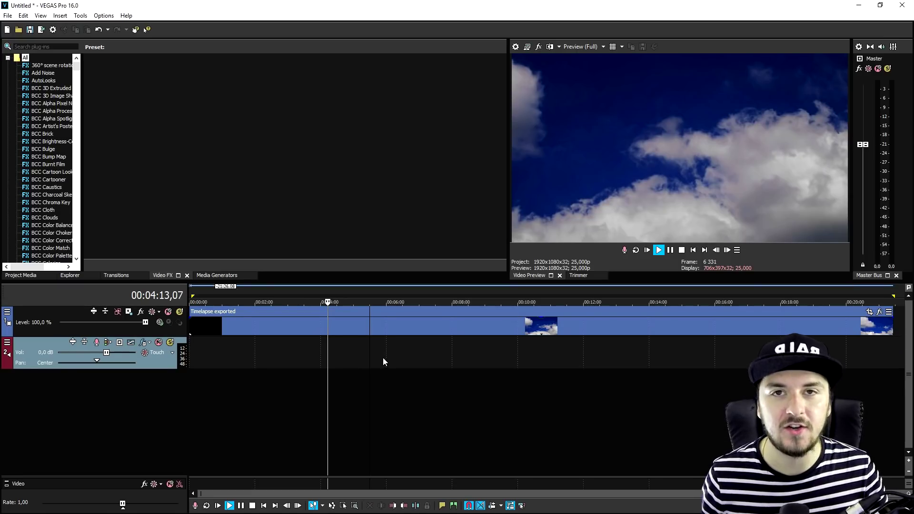
key(space)
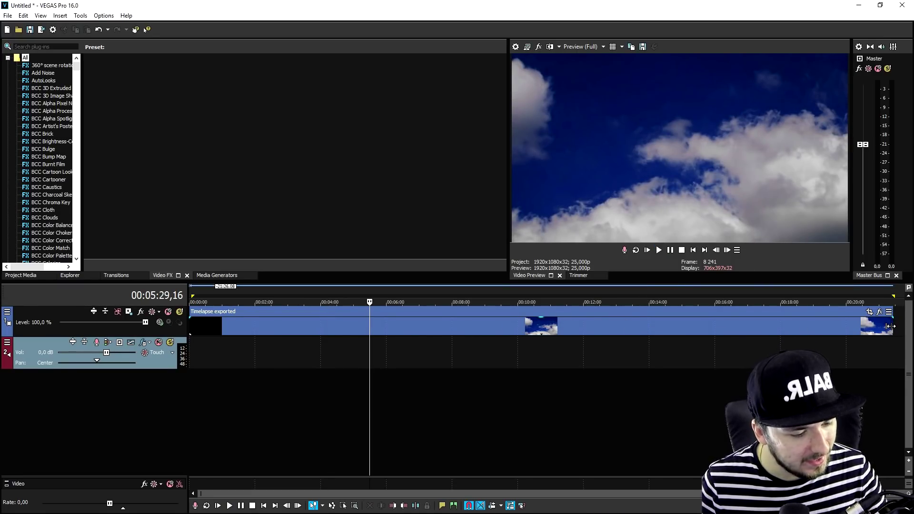
Time-compress the Timelapse exported clip from about 21 minutes down toward five minutes.
key(ctrl+End)
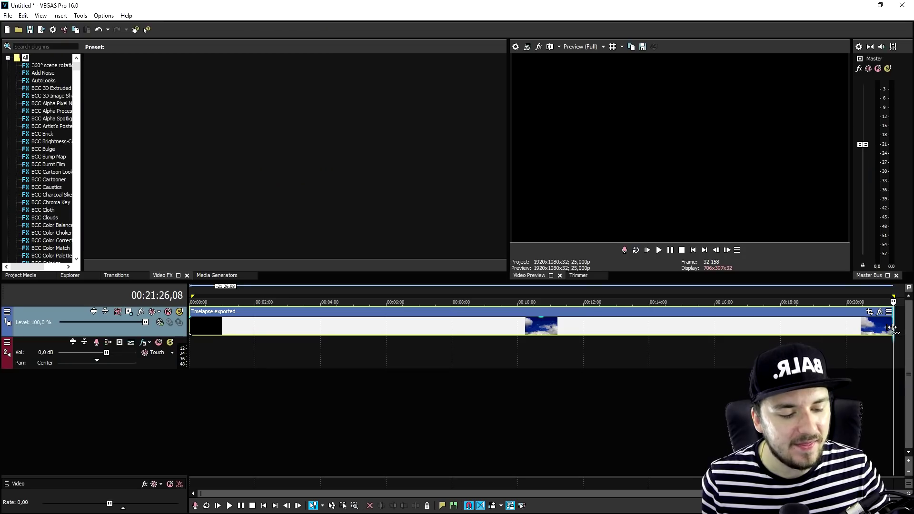
drag(839, 325, 307, 318)
scroll(307, 319, up, 4)
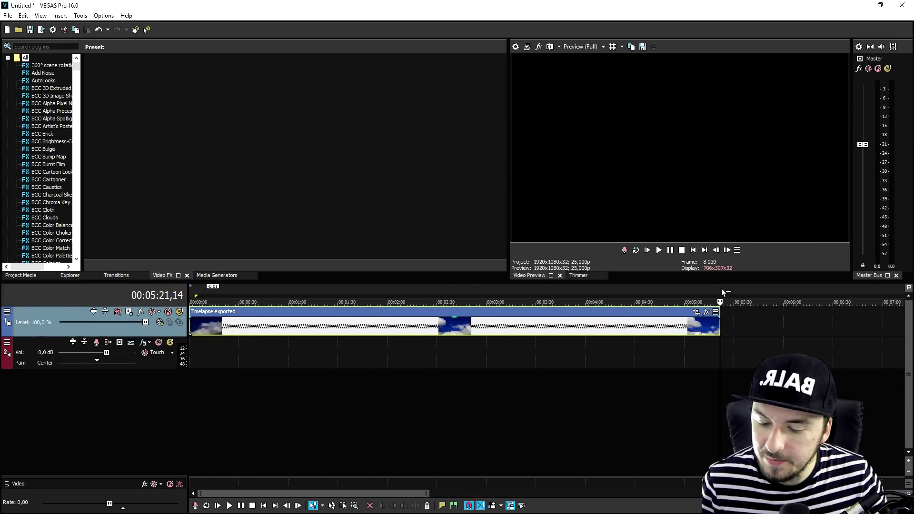
scroll(721, 292, up, 4)
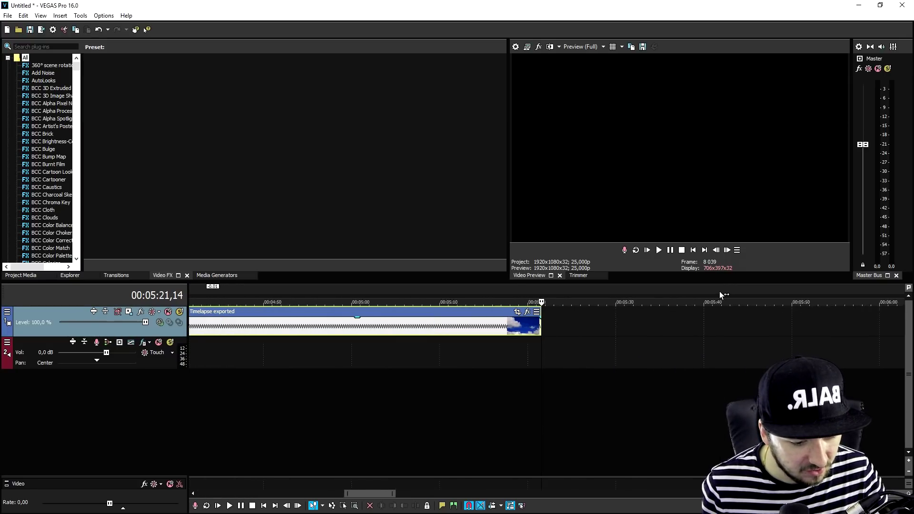
Check the compressed clip's end around 5:20 and return the playhead to the project start.
key(Left)
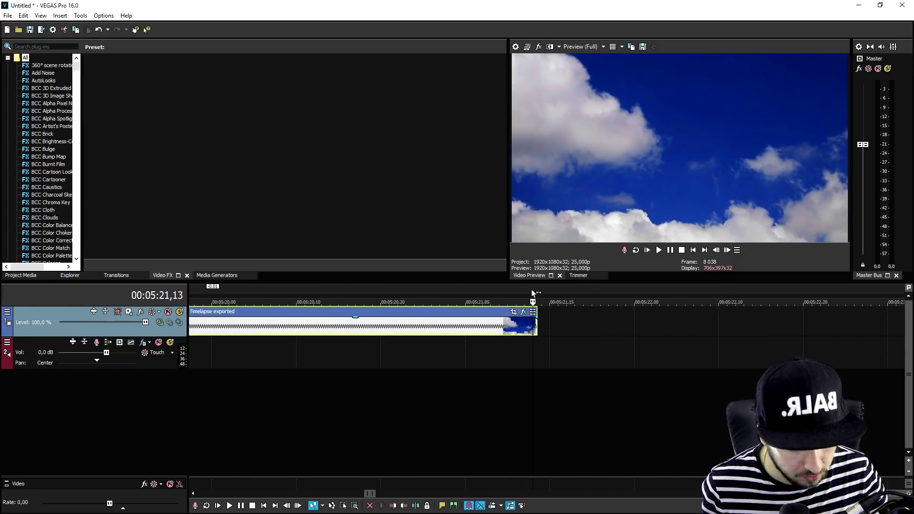
key(j)
scroll(573, 322, down, 5)
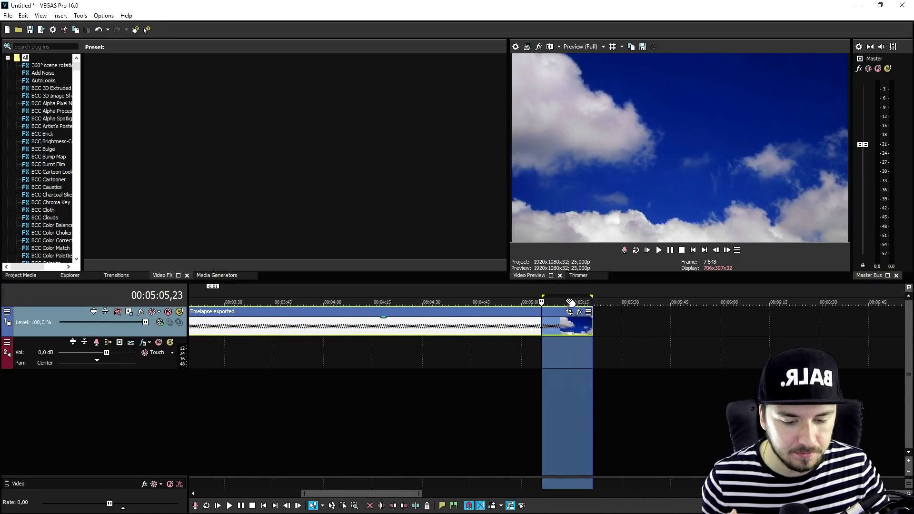
click(541, 302)
key(ctrl+Home)
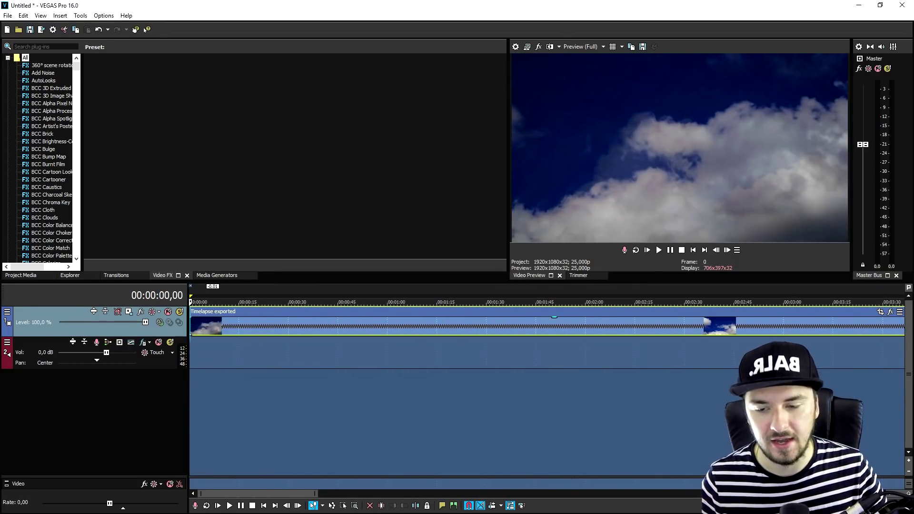
Start rendering the compressed clip to a new file, timelapse 2.MP4, via Render As.
click(8, 15)
click(63, 89)
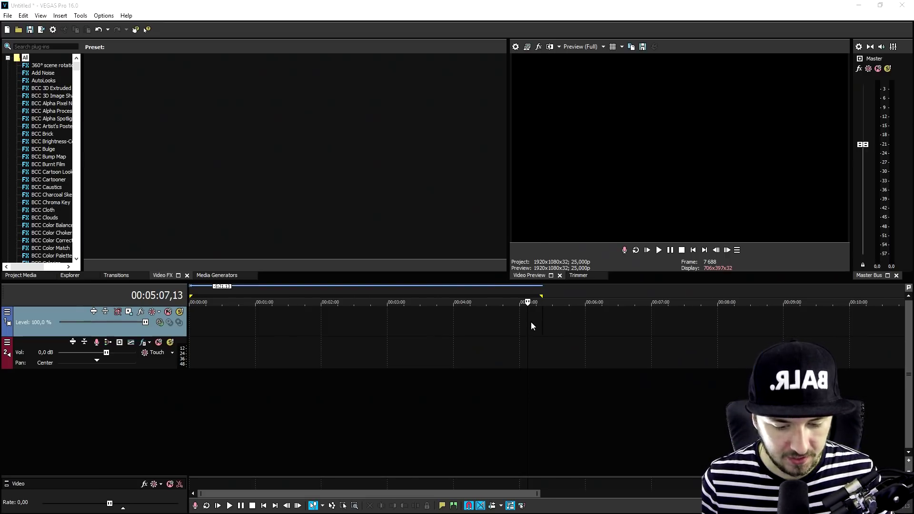
Delete the audio event of the imported timelapse 2 clip.
click(424, 353)
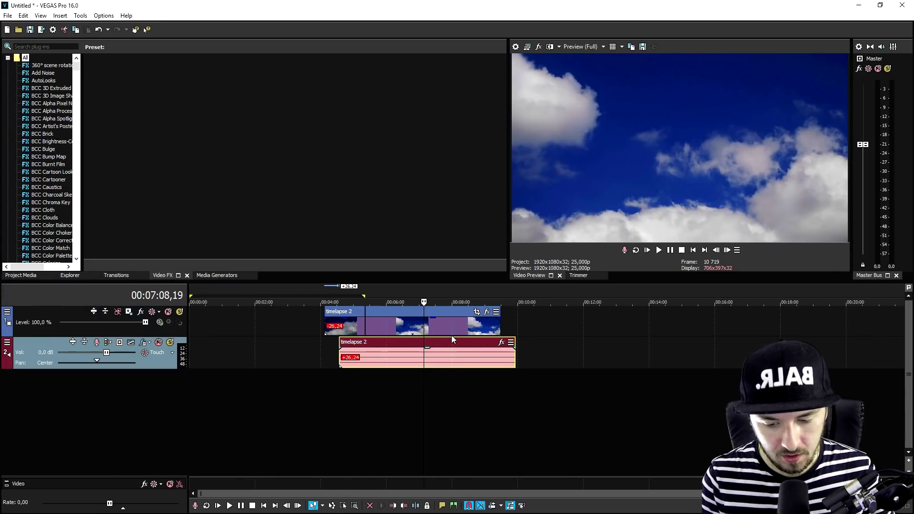
key(Delete)
click(364, 325)
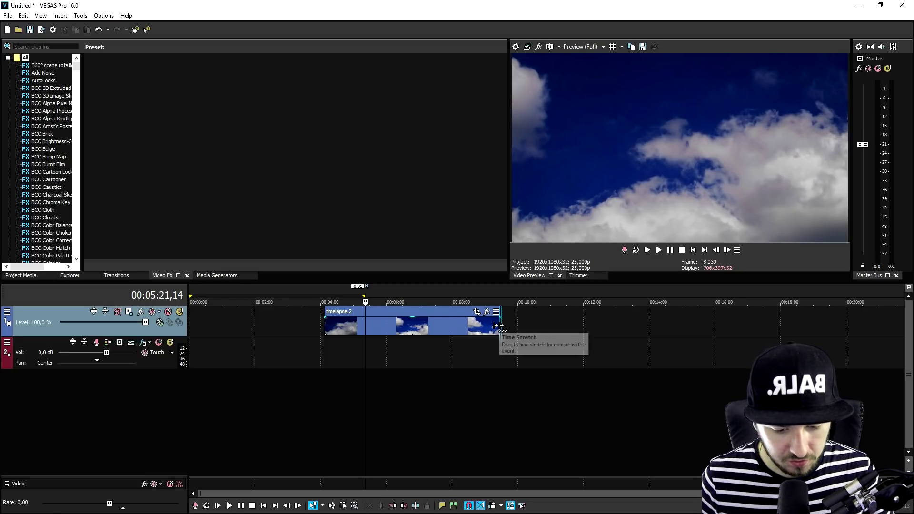
Time-compress the timelapse 2 event to roughly 20 seconds and sit it at the project start.
drag(498, 325, 200, 326)
scroll(374, 325, down, 5)
key(ctrl+Home)
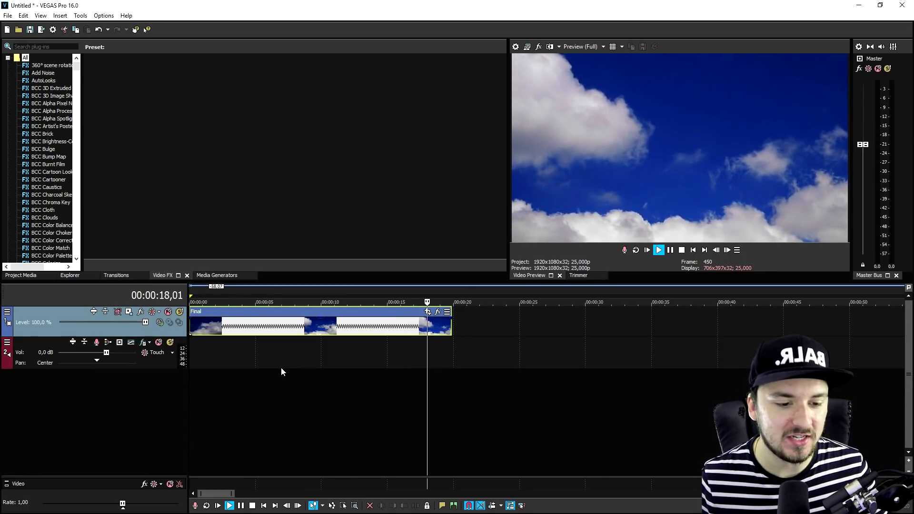
key(space)
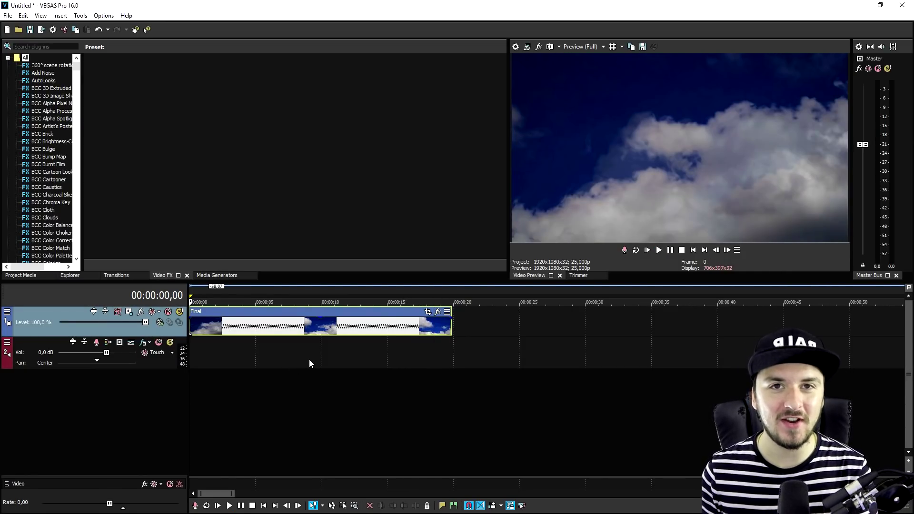